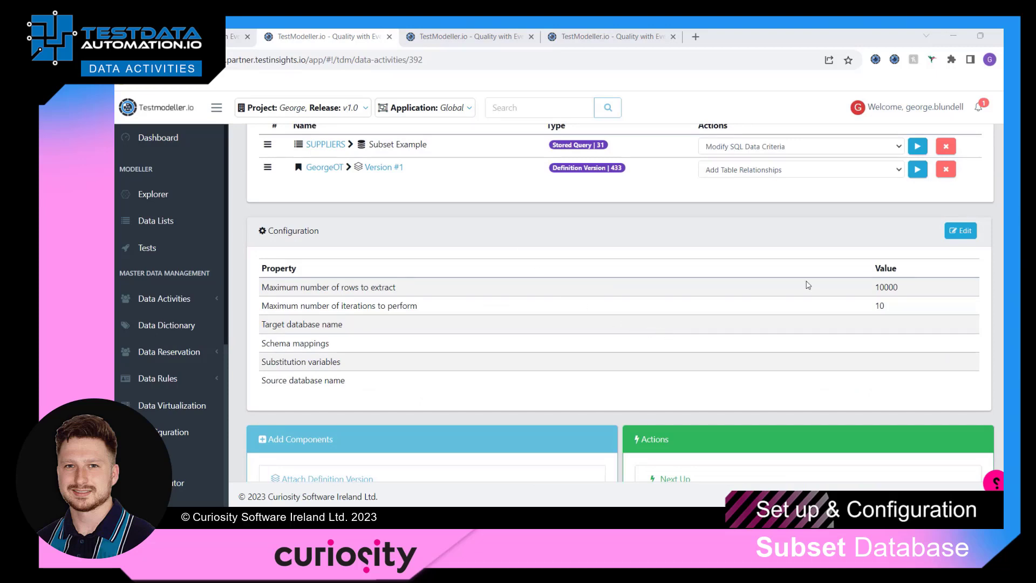
# Edit the configuration with OT as source and target database, dbo,subset schema mappings, and substitution variables, then save.
pyautogui.click(961, 230)
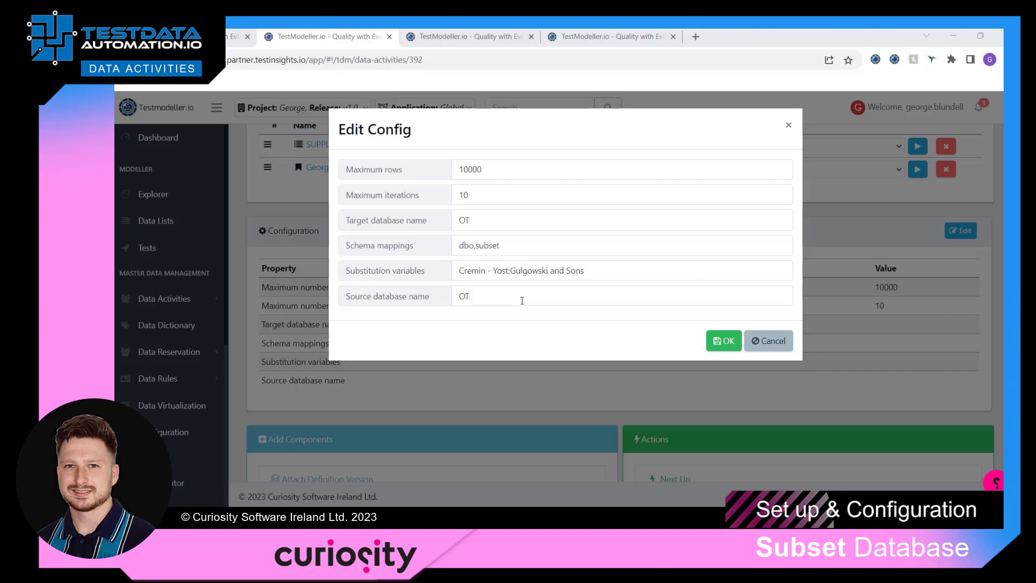
pyautogui.click(721, 344)
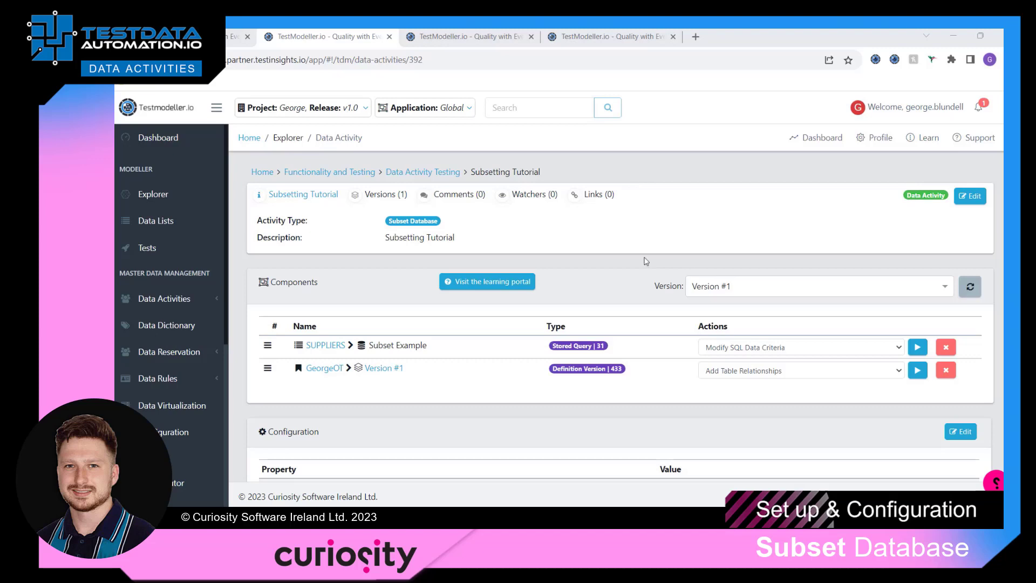
# Validate the activity on GeorgeServer against the GeorgeOT: SQLServer connection.
pyautogui.scroll(-5, 652, 276)
pyautogui.scroll(-2, 652, 276)
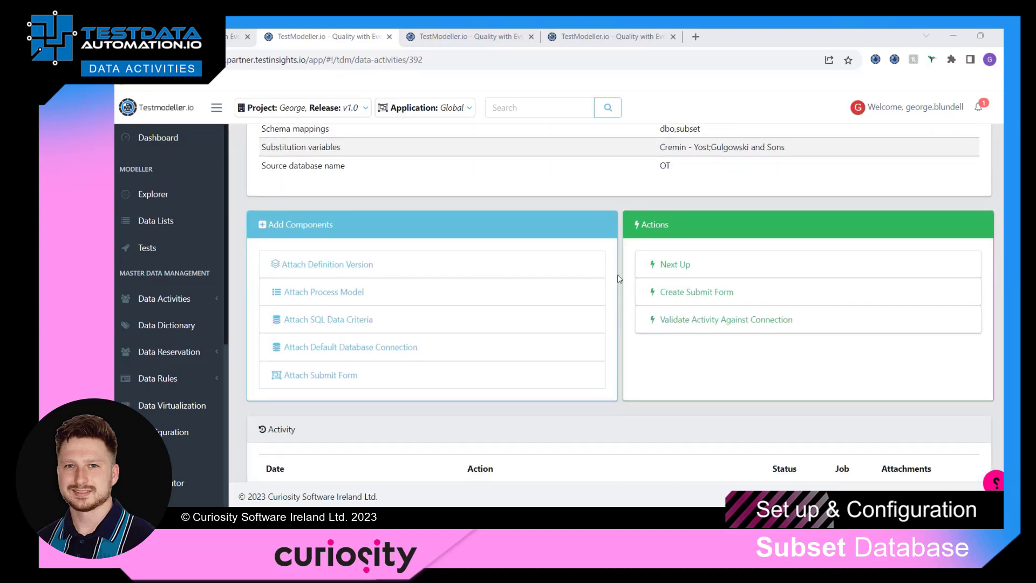
pyautogui.click(713, 331)
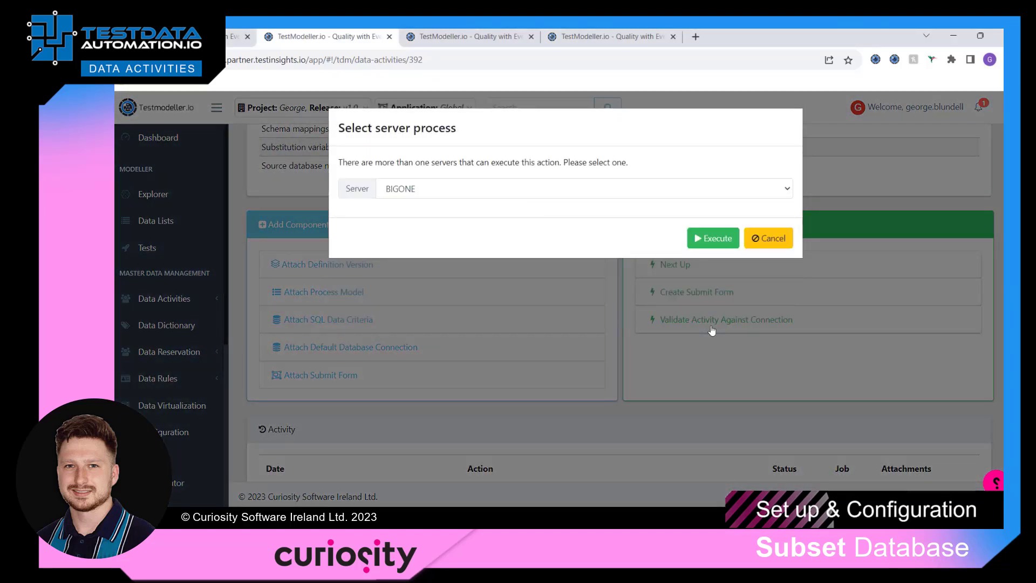
pyautogui.click(513, 192)
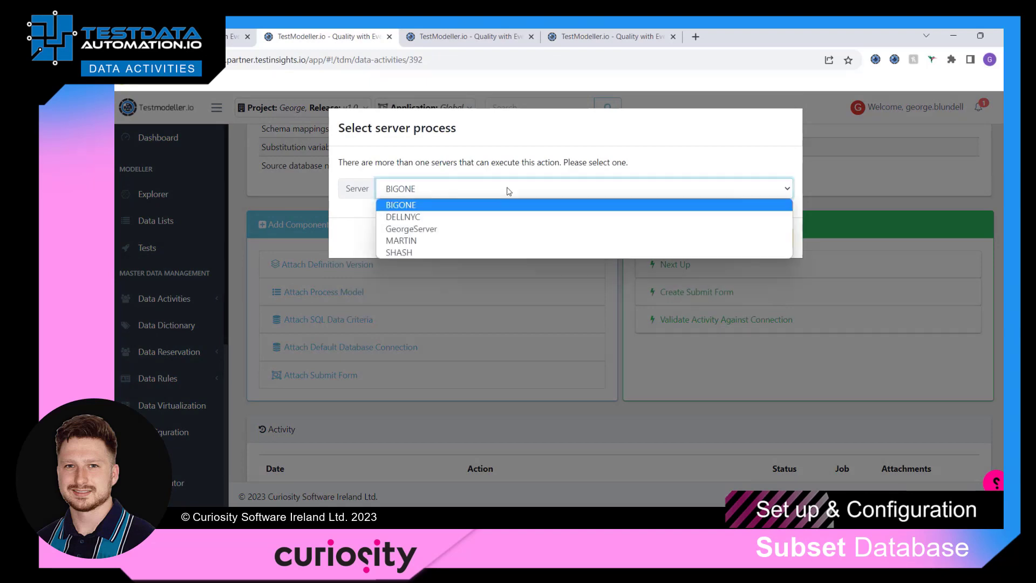
pyautogui.click(450, 229)
pyautogui.click(710, 236)
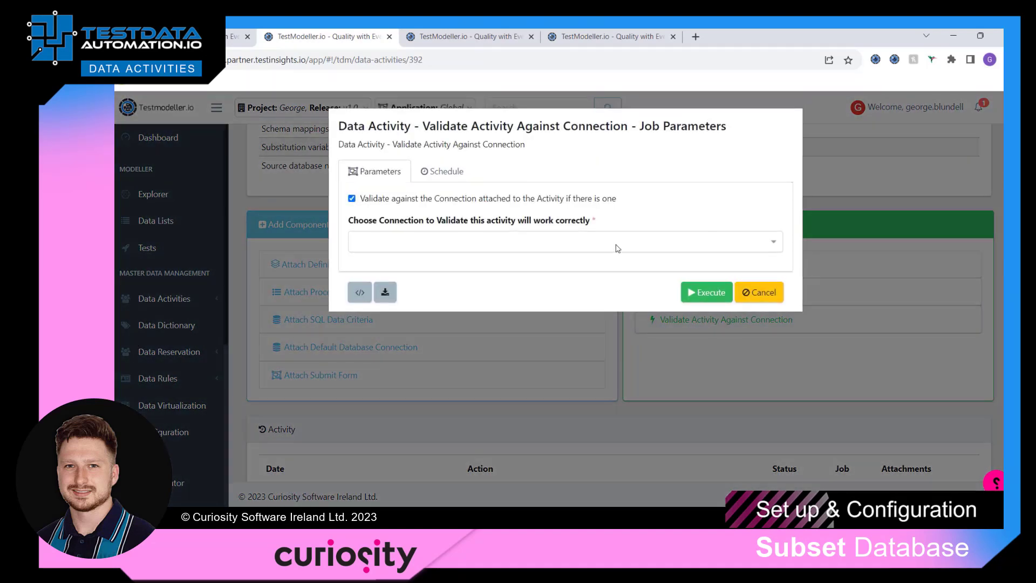
pyautogui.click(617, 247)
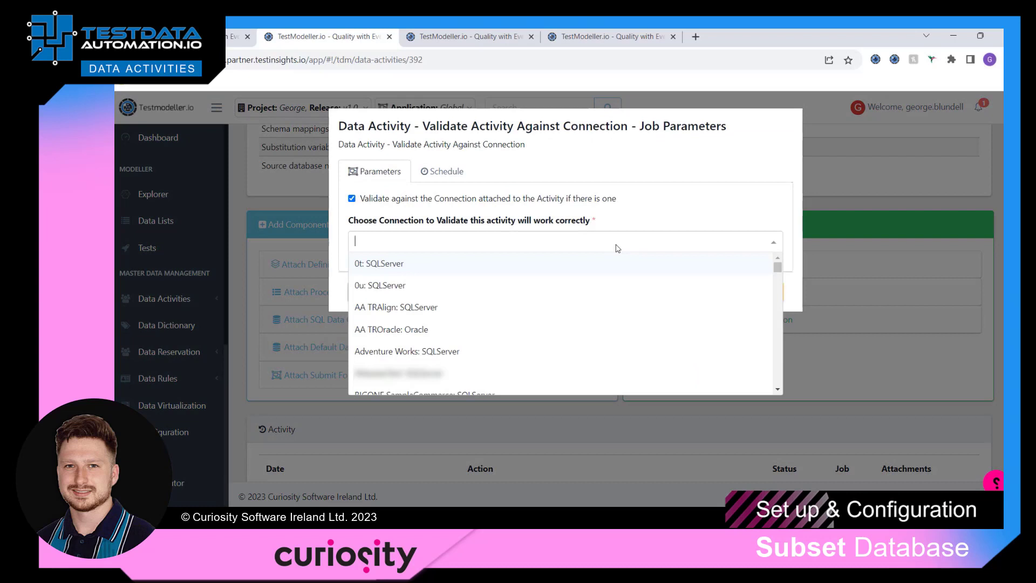
pyautogui.write('George')
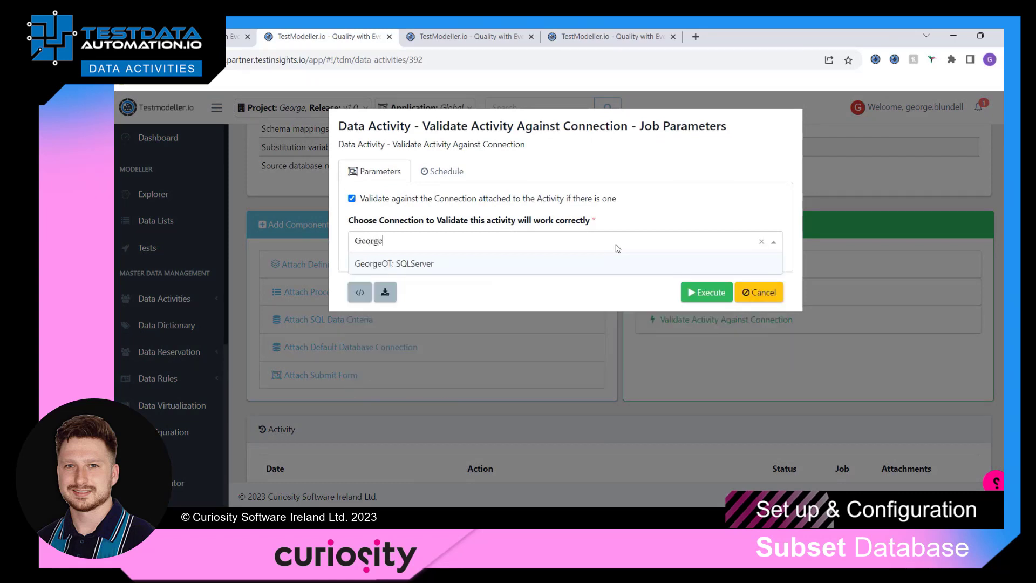
pyautogui.click(513, 265)
pyautogui.click(701, 293)
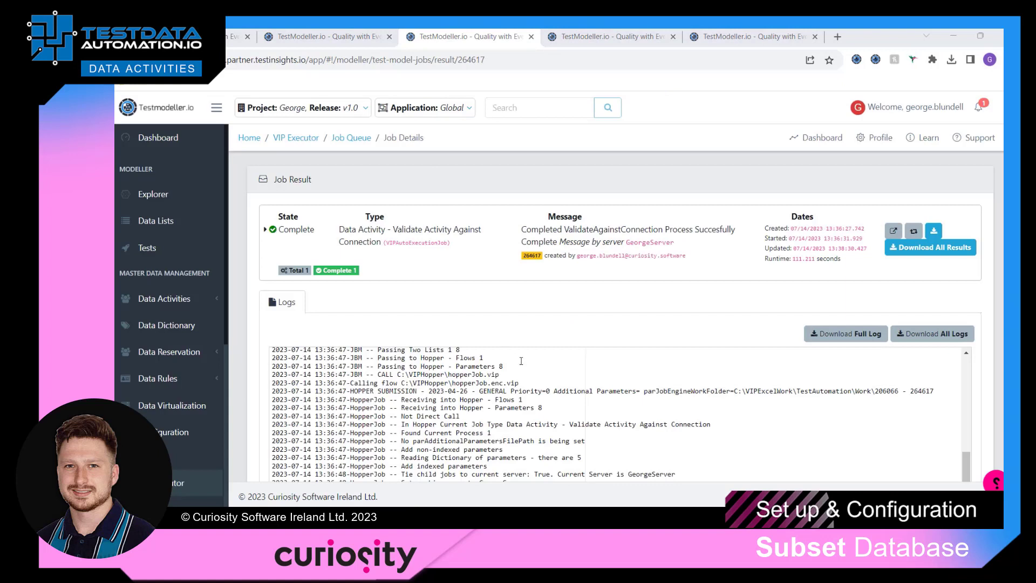
# Select the validation job's completion message text.
pyautogui.tripleClick(550, 230)
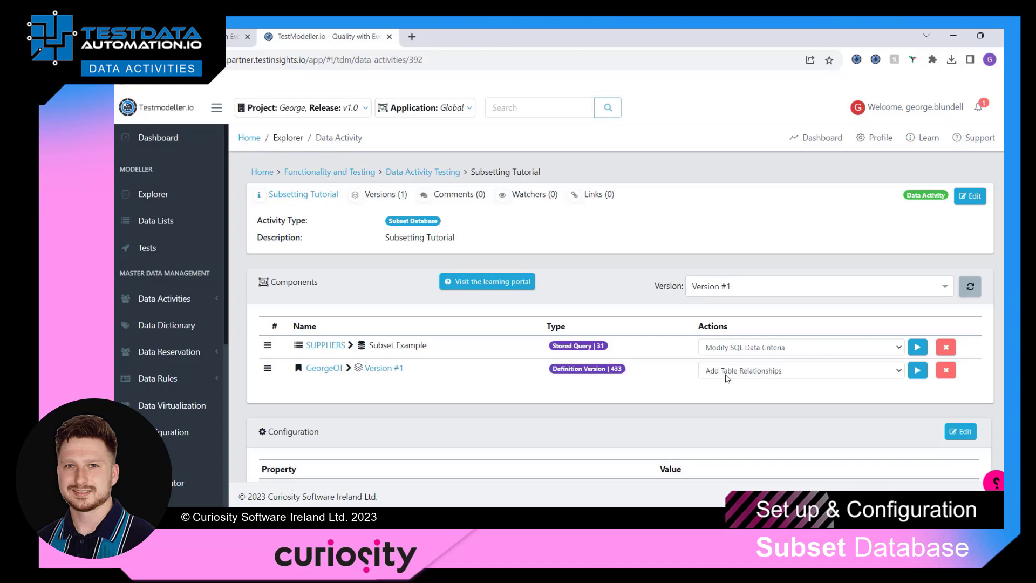
# Run Create Process Model from the GeorgeOT definition on GeorgeServer with all 22 OT.OT tables selected.
pyautogui.click(742, 372)
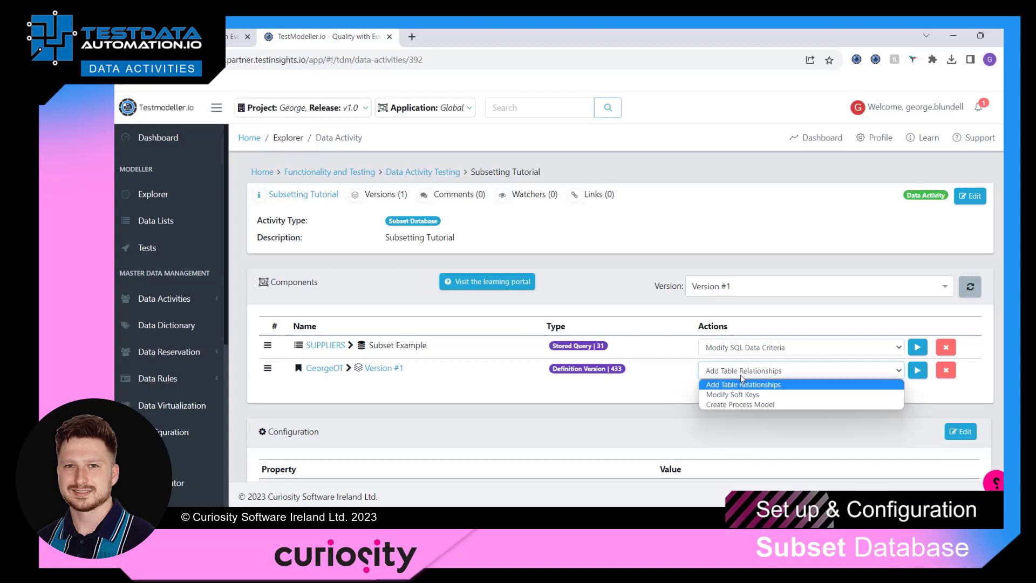
pyautogui.click(746, 408)
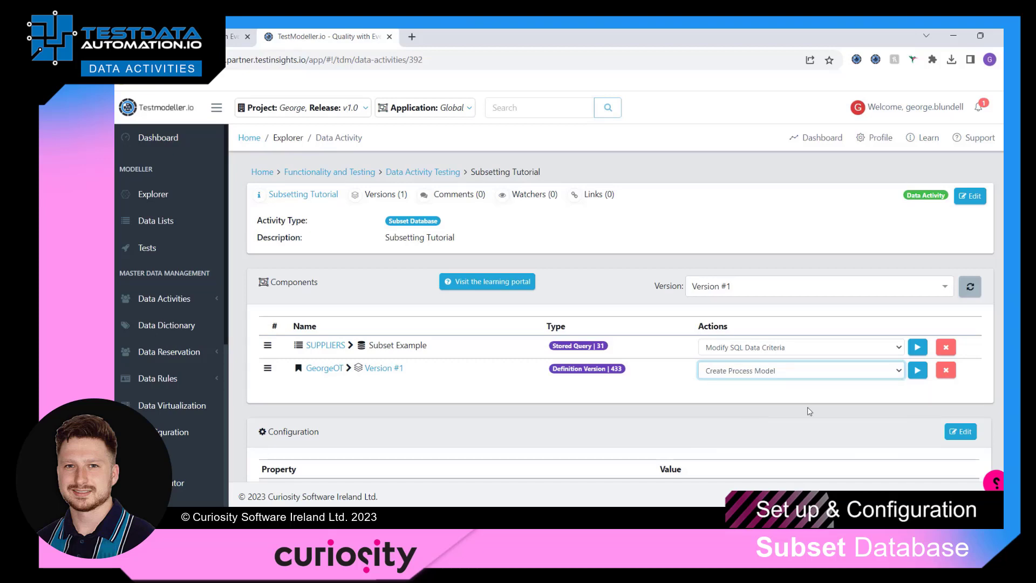
pyautogui.click(924, 371)
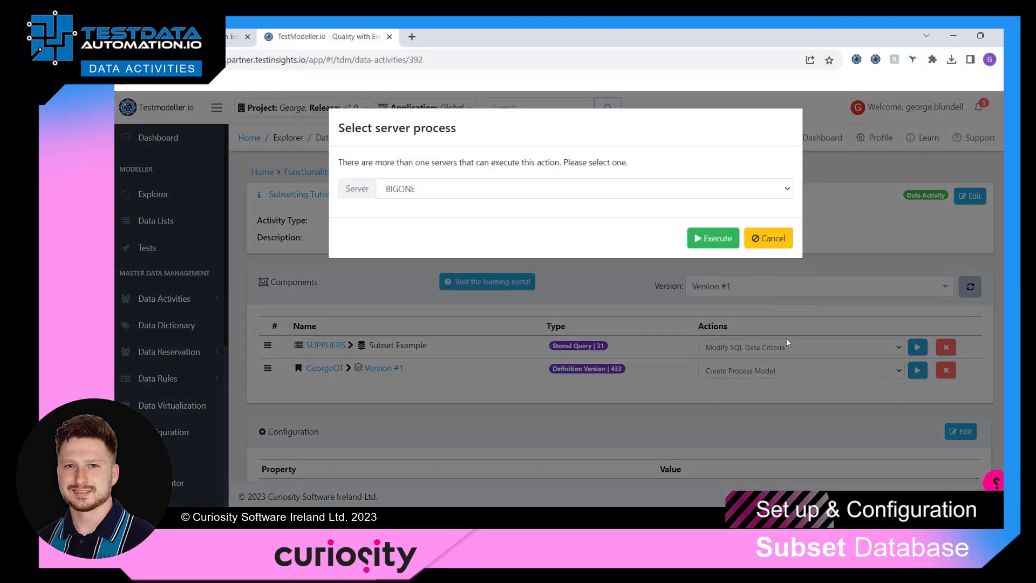
pyautogui.click(533, 194)
pyautogui.click(468, 224)
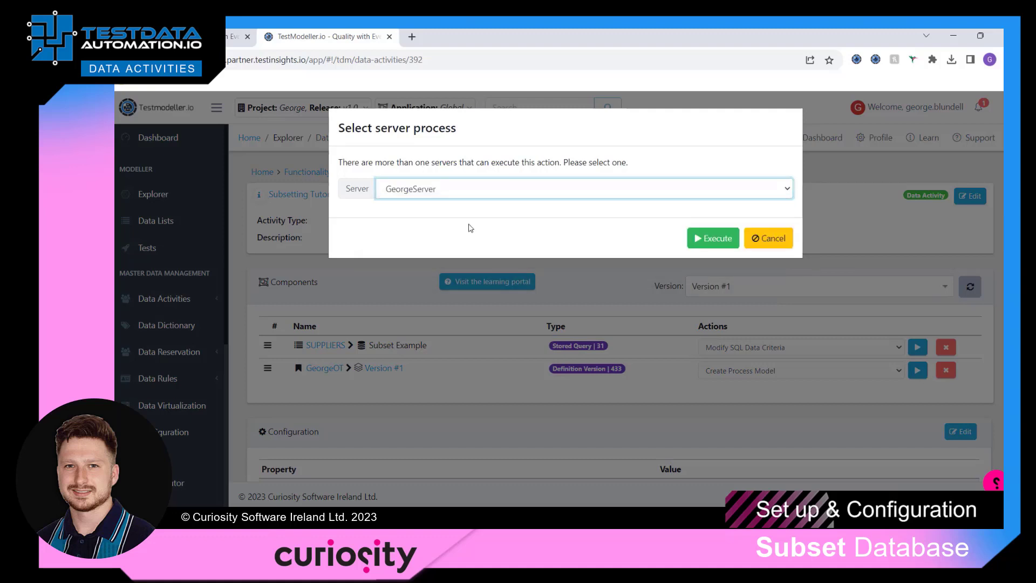
pyautogui.click(697, 249)
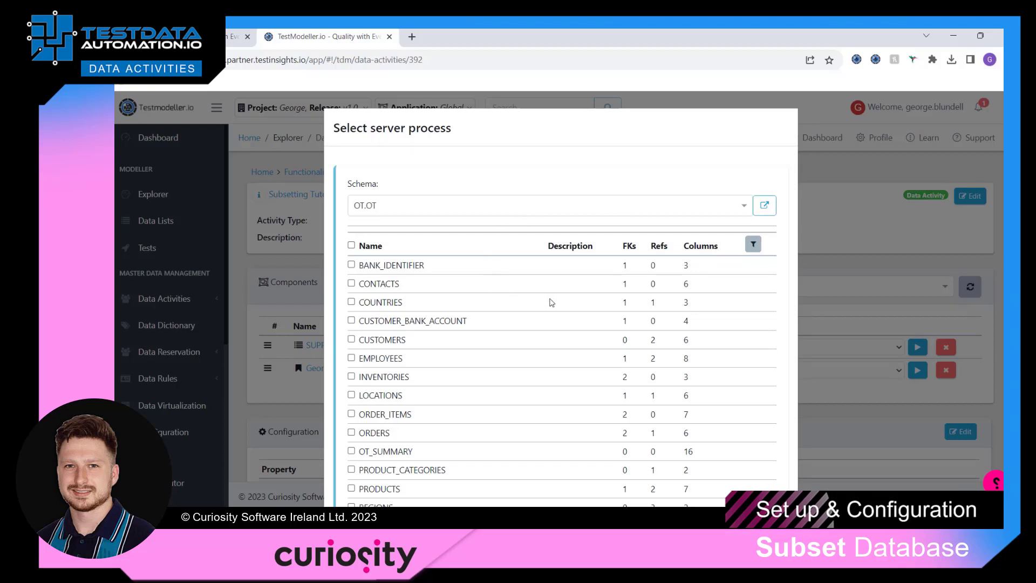
pyautogui.click(351, 246)
pyautogui.scroll(-5, 583, 302)
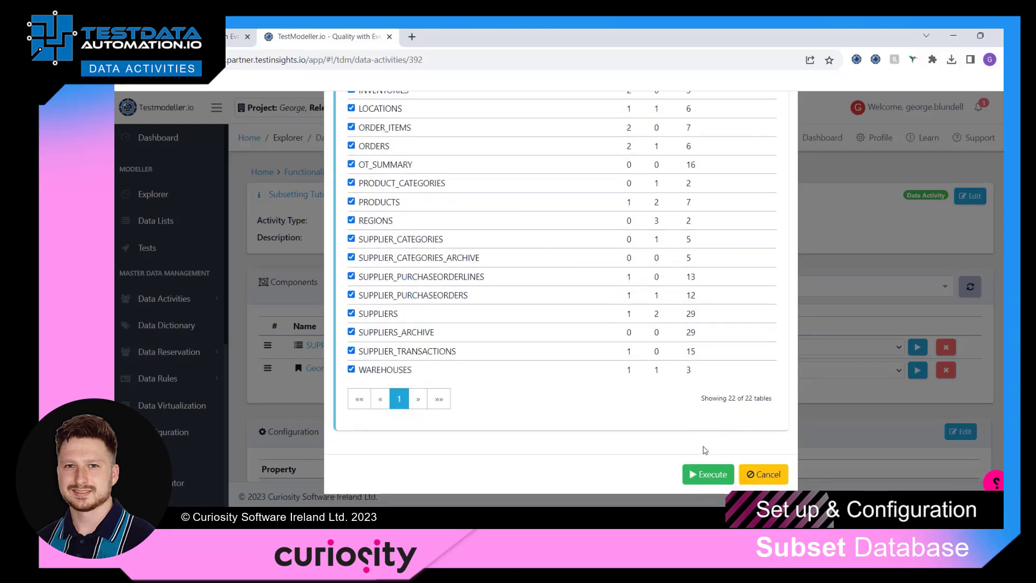
pyautogui.click(708, 474)
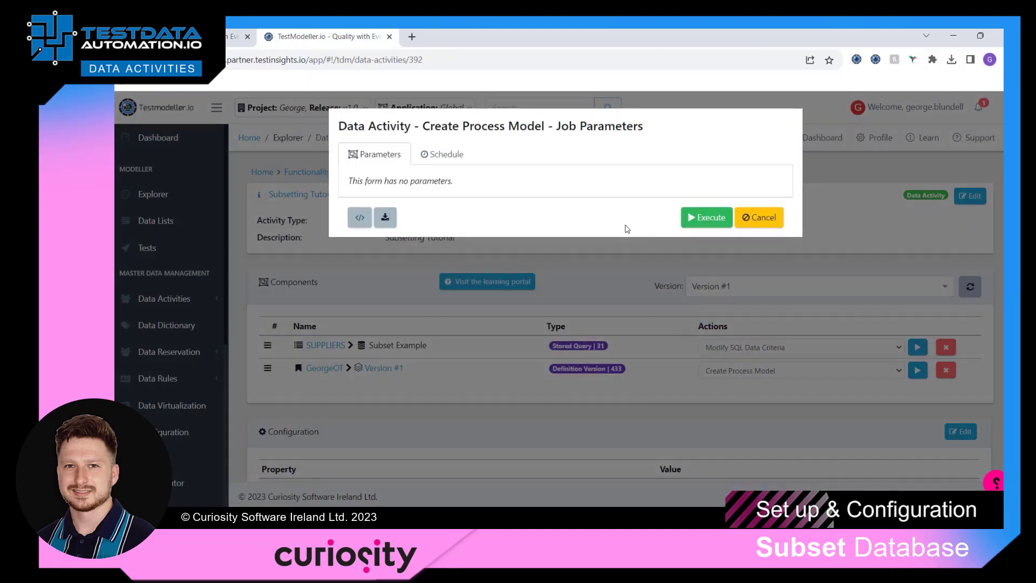
pyautogui.click(716, 218)
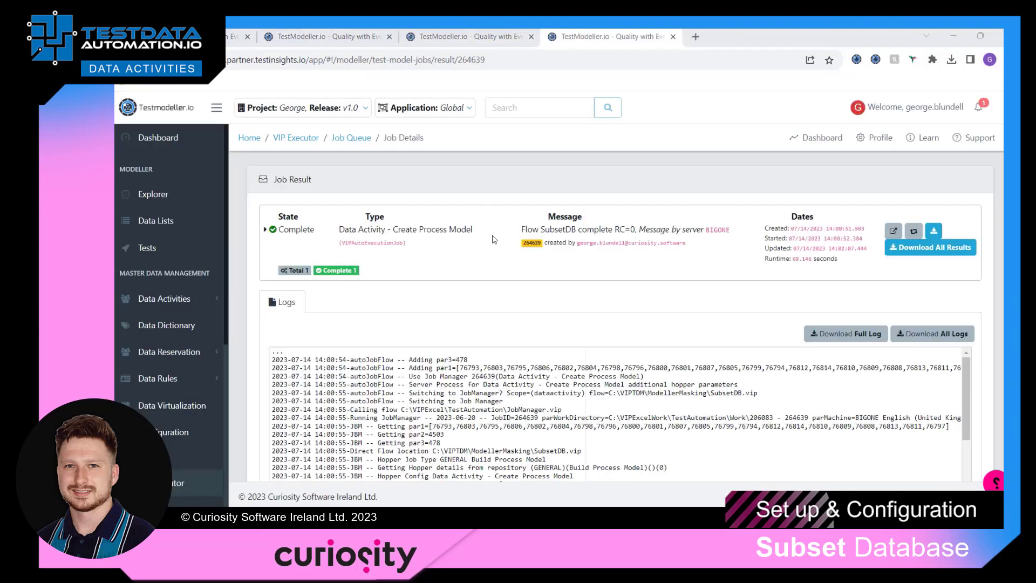
# Highlight the Flow SubsetDB complete message and go back to the Subsetting Tutorial activity page.
pyautogui.moveTo(521, 230); pyautogui.dragTo(614, 231)
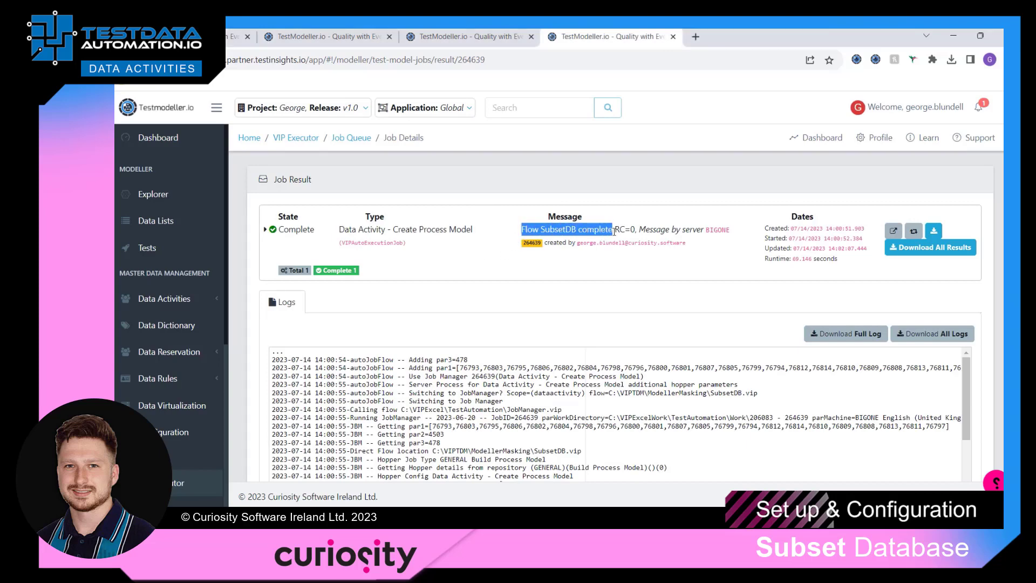
pyautogui.click(487, 39)
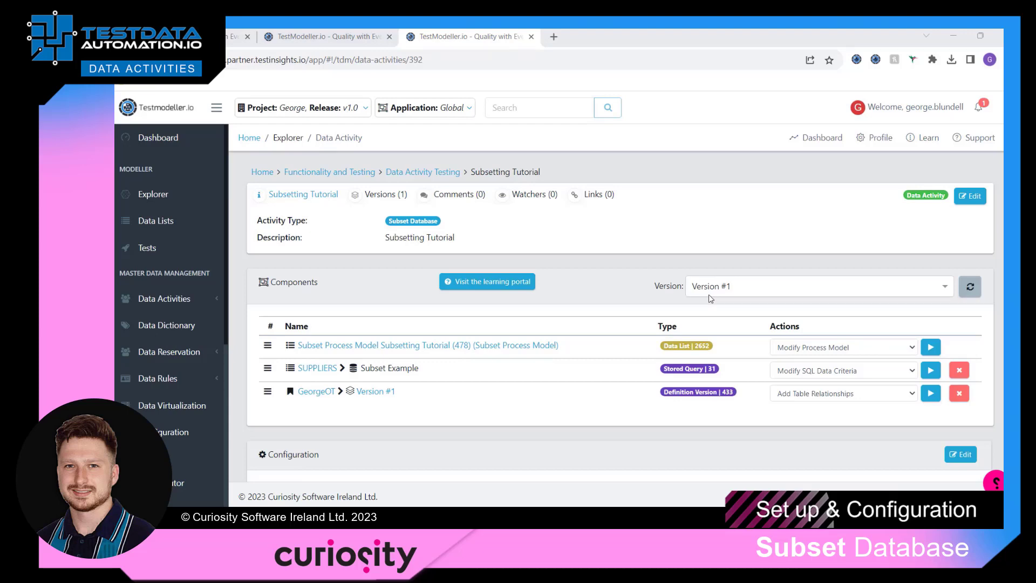
# Create a submit form on server BIGONE with process name Subset and process group Subset.
pyautogui.scroll(-8, 710, 298)
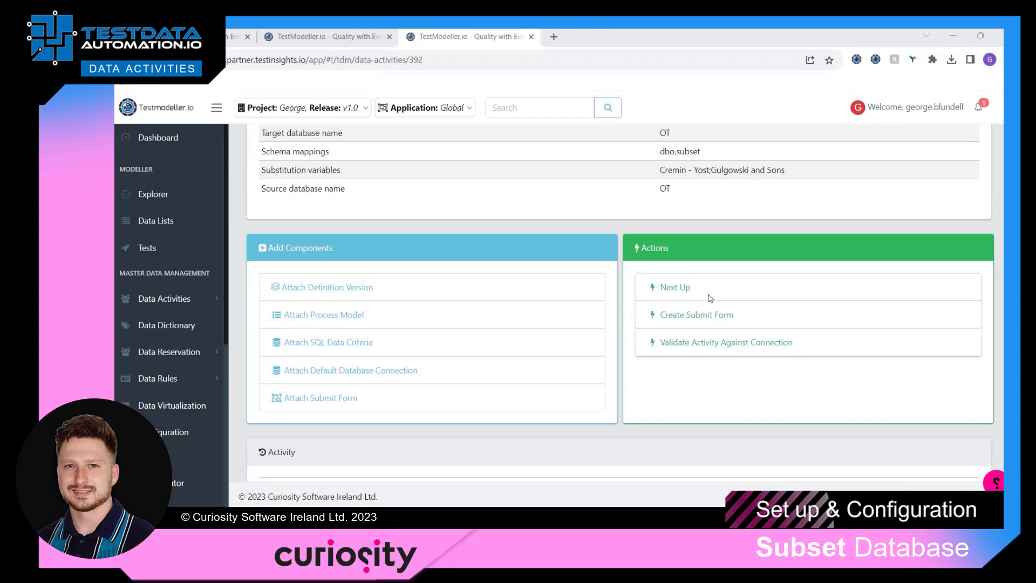
pyautogui.click(687, 317)
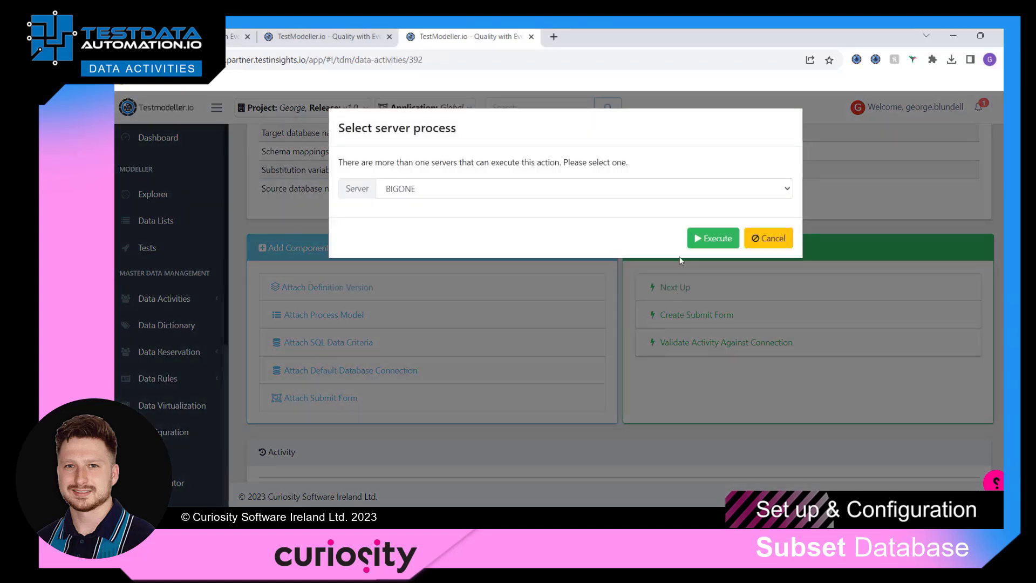
pyautogui.click(700, 237)
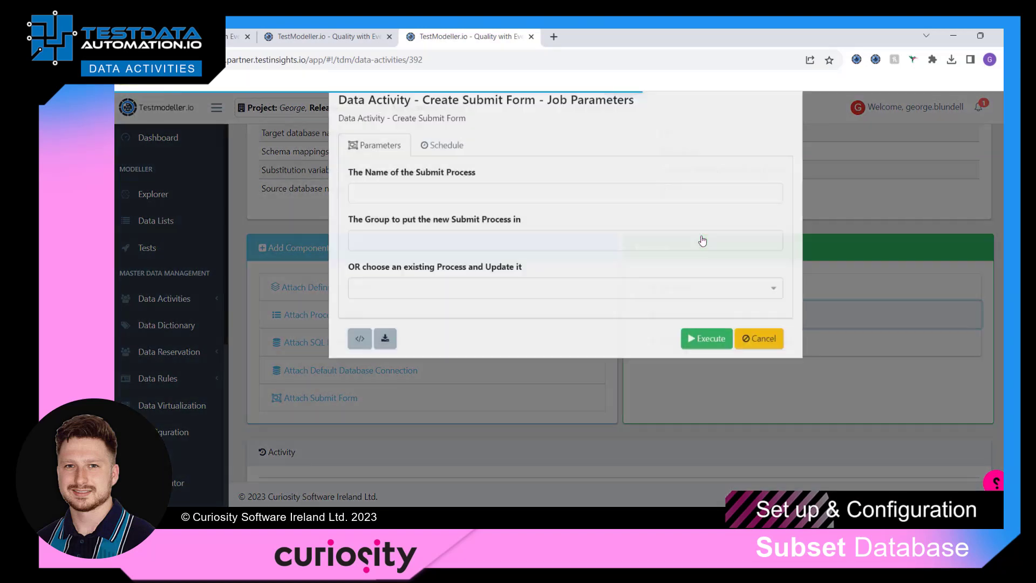
pyautogui.click(524, 222)
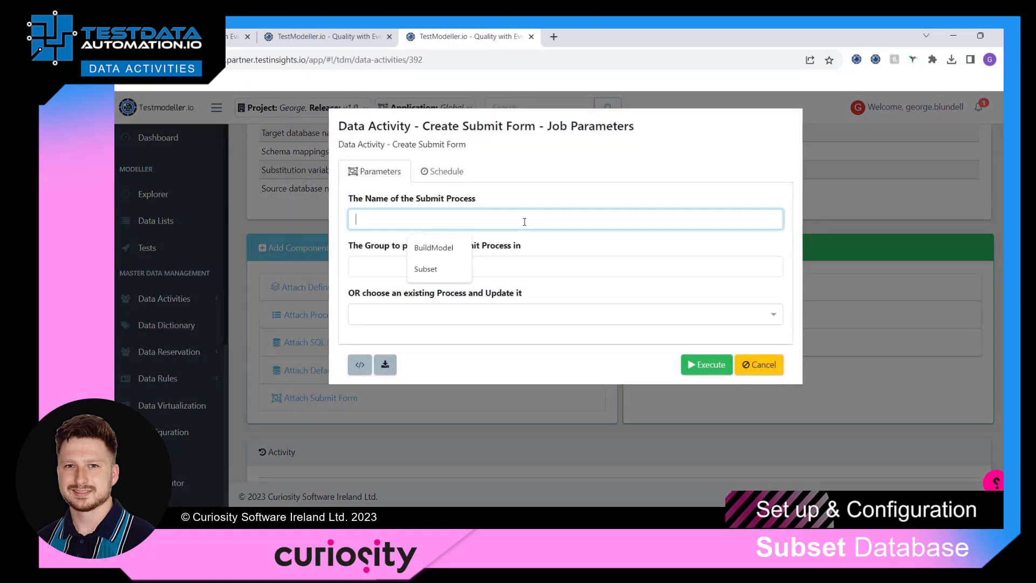
pyautogui.click(436, 265)
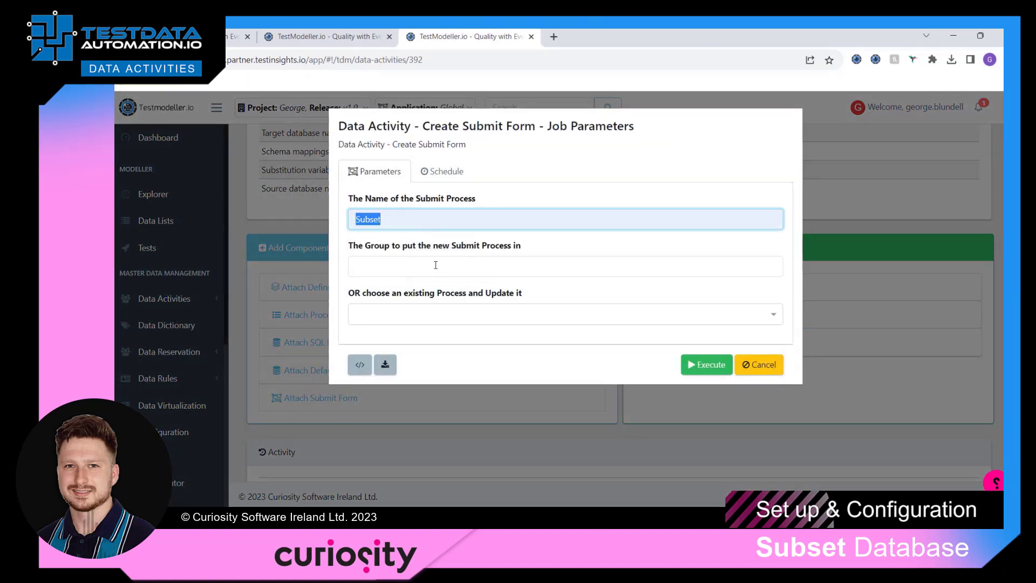
pyautogui.click(436, 265)
pyautogui.click(429, 294)
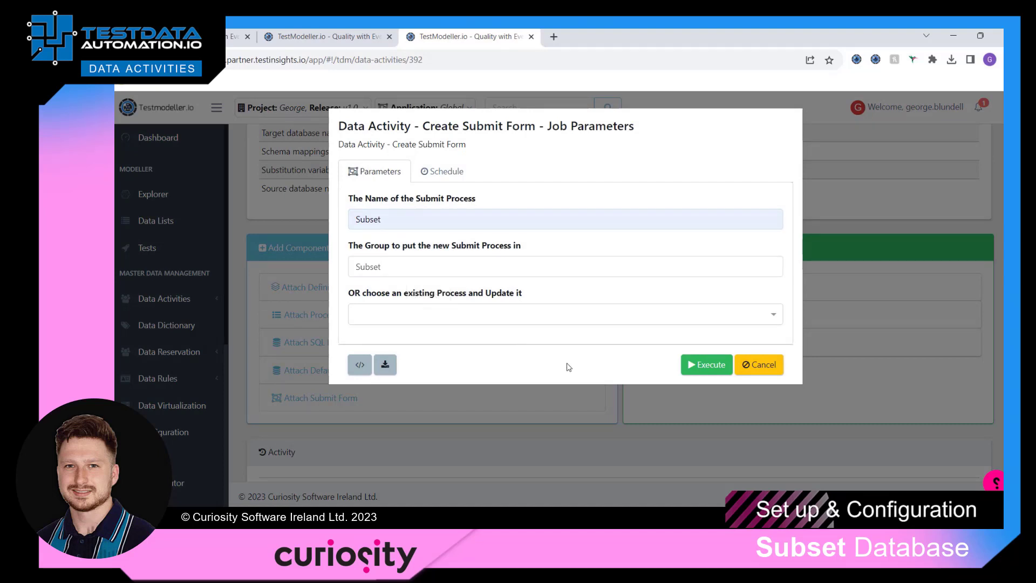
pyautogui.click(711, 366)
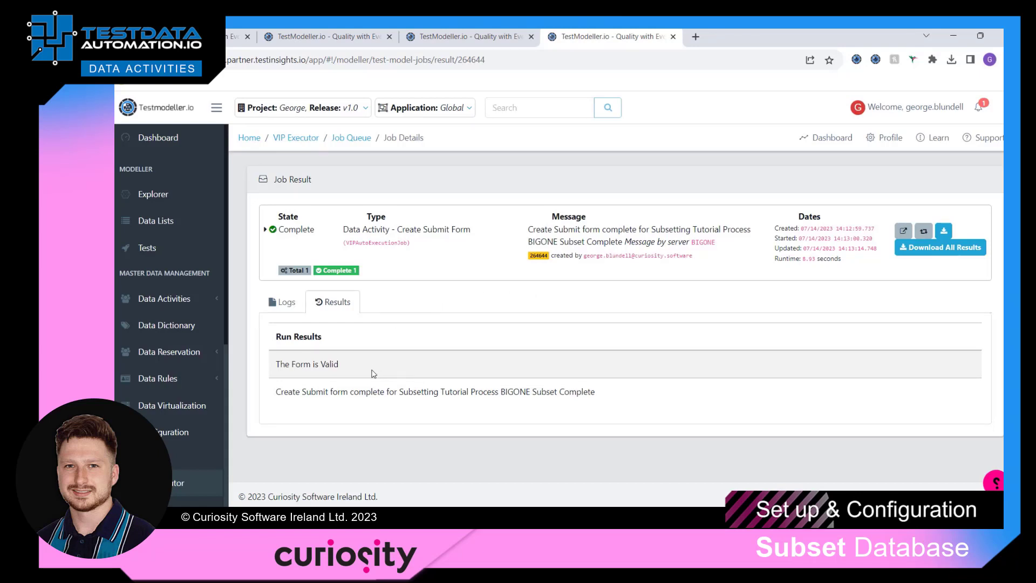
# Highlight the Create Submit form result, then refresh the activity page to list the BIGONE Subset component.
pyautogui.doubleClick(333, 364)
pyautogui.click(362, 395)
pyautogui.moveTo(276, 393); pyautogui.dragTo(389, 398)
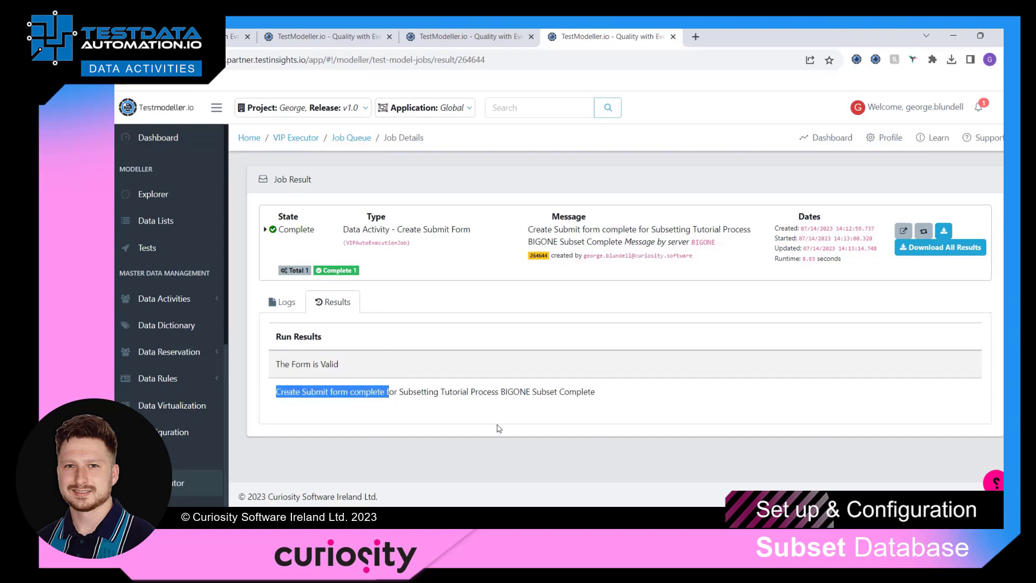
pyautogui.click(435, 44)
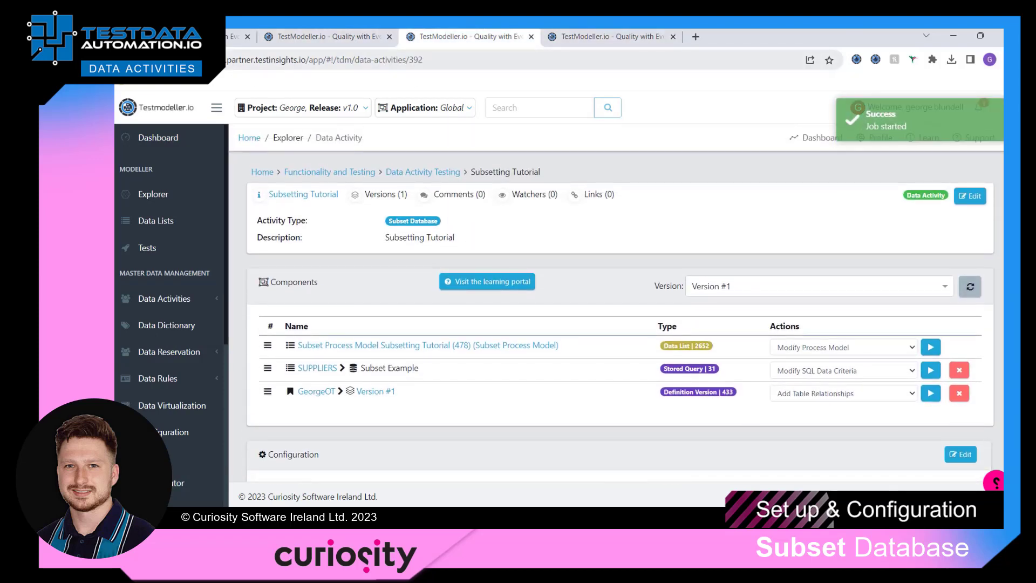
pyautogui.press('F5')
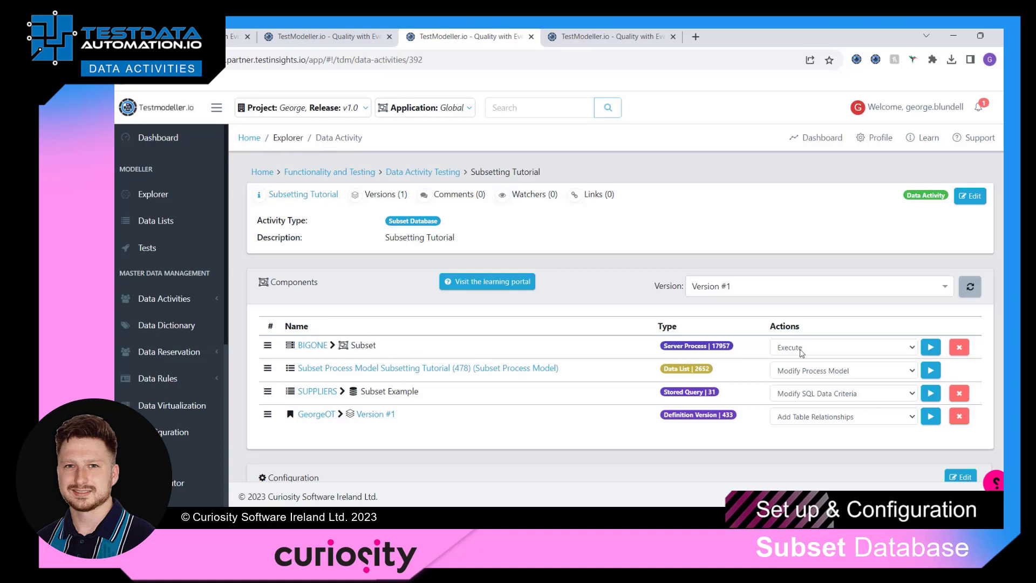
# Modify the BIGONE Subset process and expand parActions to show AddFkeys, DropFkeys, Subset and Truncate.
pyautogui.click(801, 348)
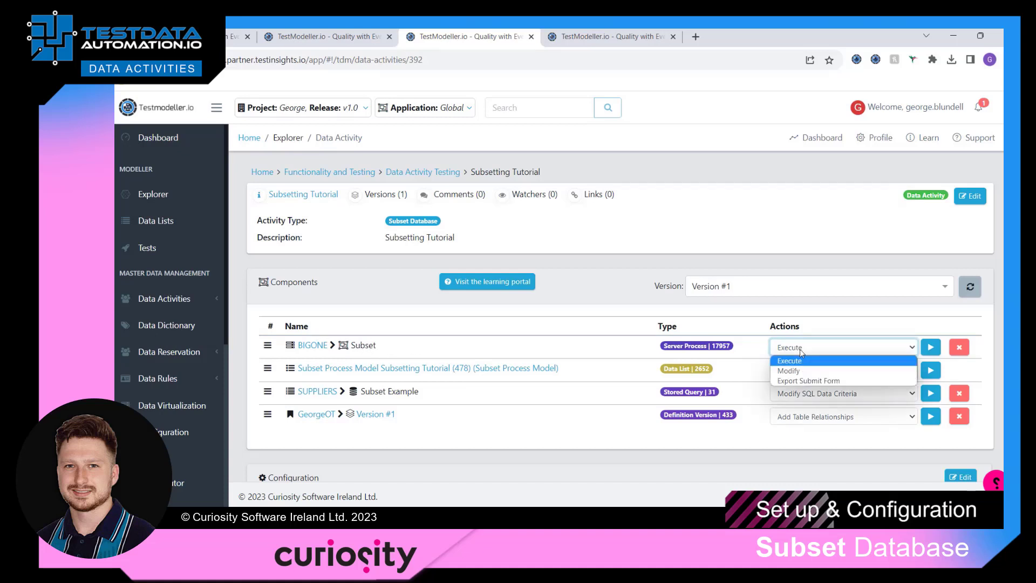
pyautogui.click(838, 372)
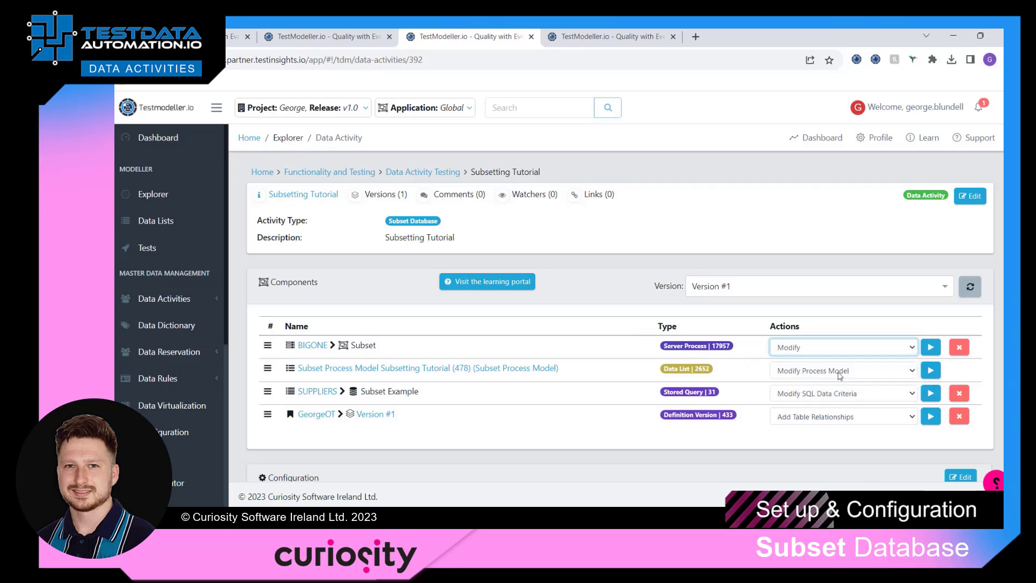
pyautogui.click(931, 346)
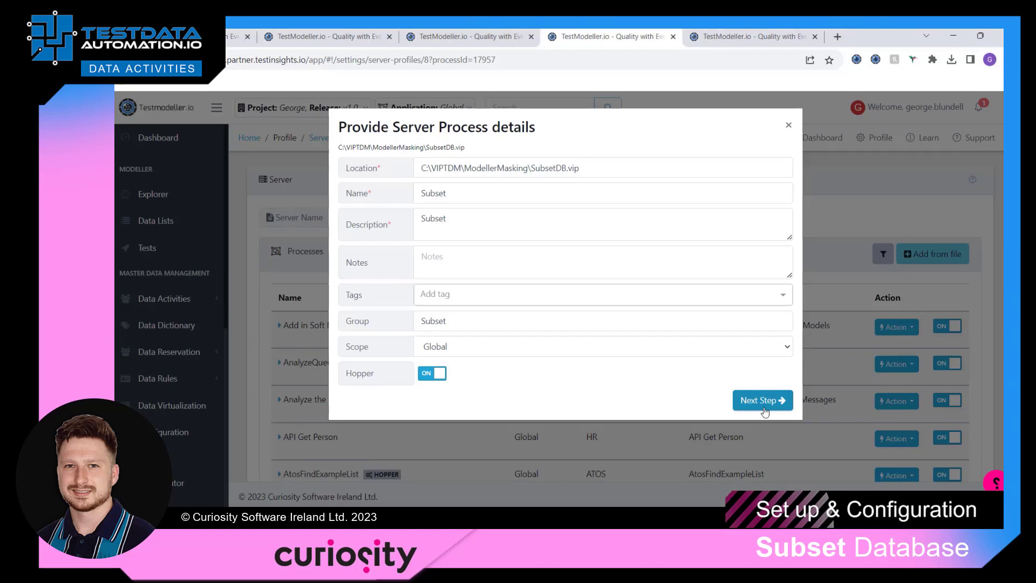
pyautogui.click(764, 410)
pyautogui.click(771, 269)
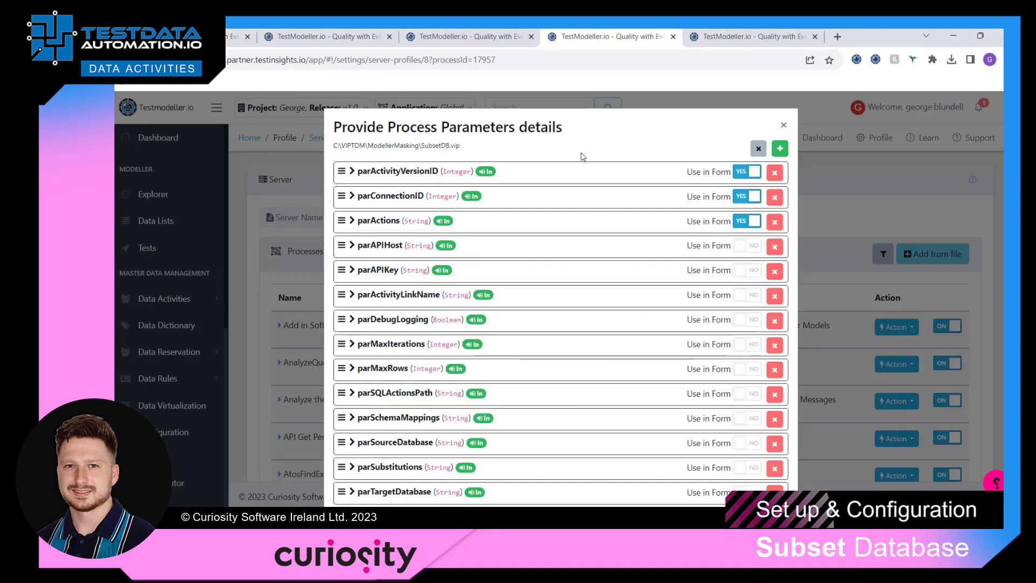
pyautogui.click(352, 221)
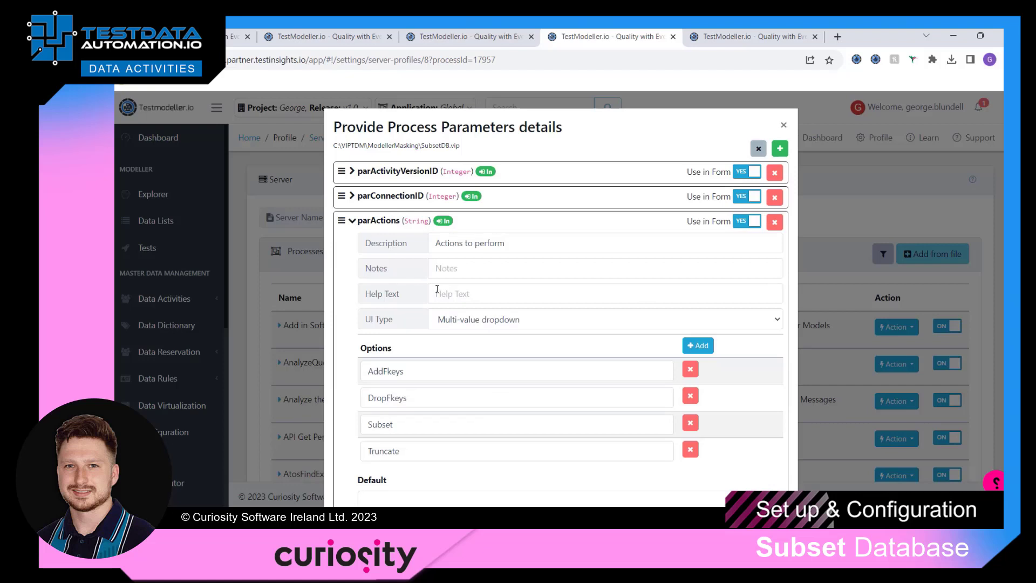
pyautogui.scroll(-2, 440, 290)
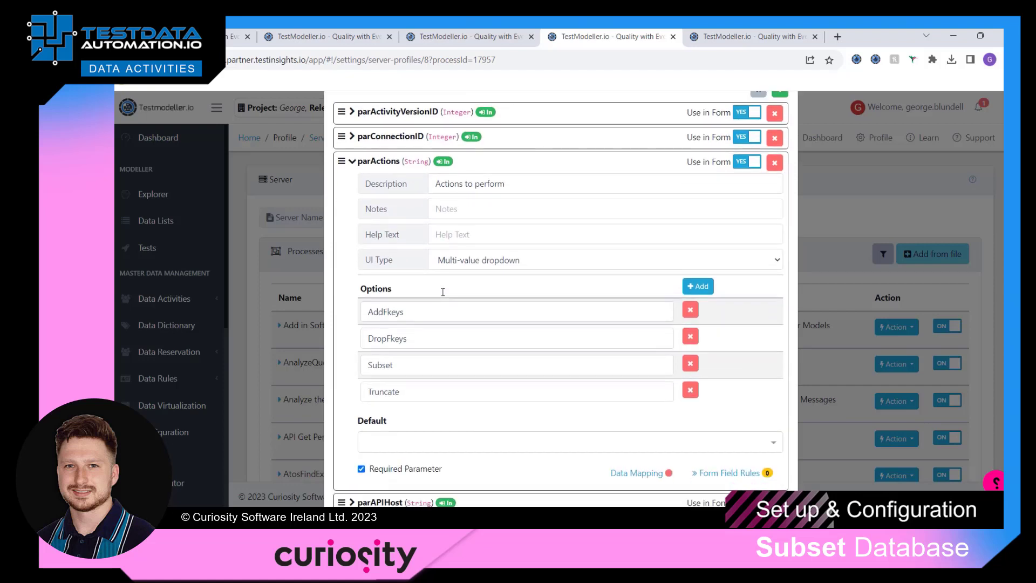